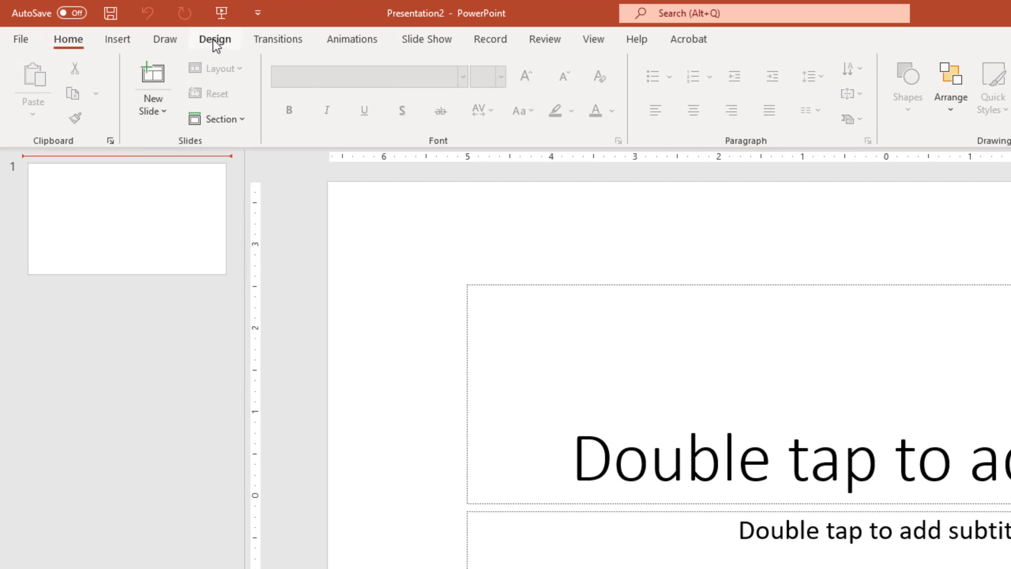
- Show the Design tab's Slide Size choices: Standard 4:3, Widescreen 16:9 and Custom
click(213, 39)
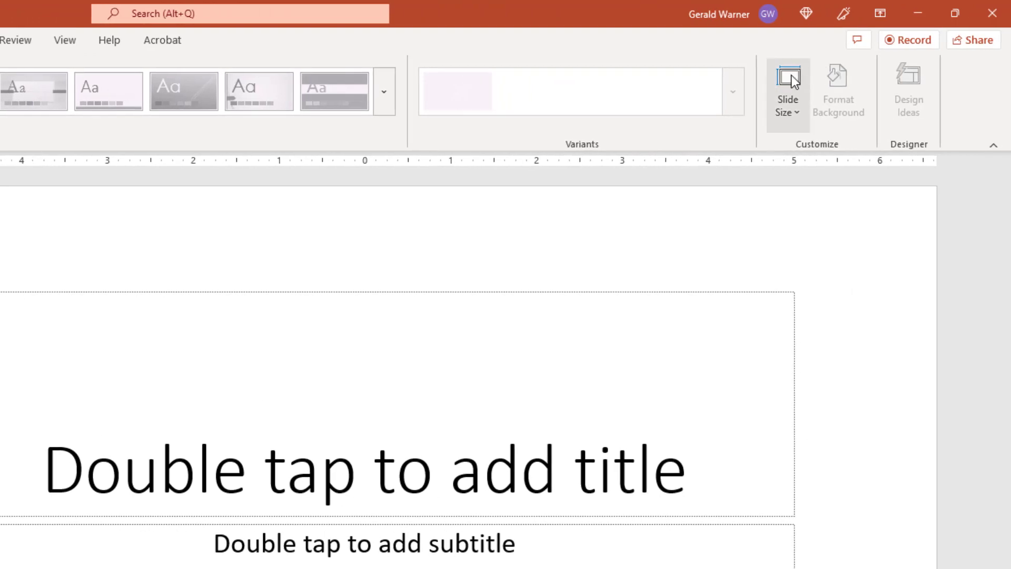
click(794, 80)
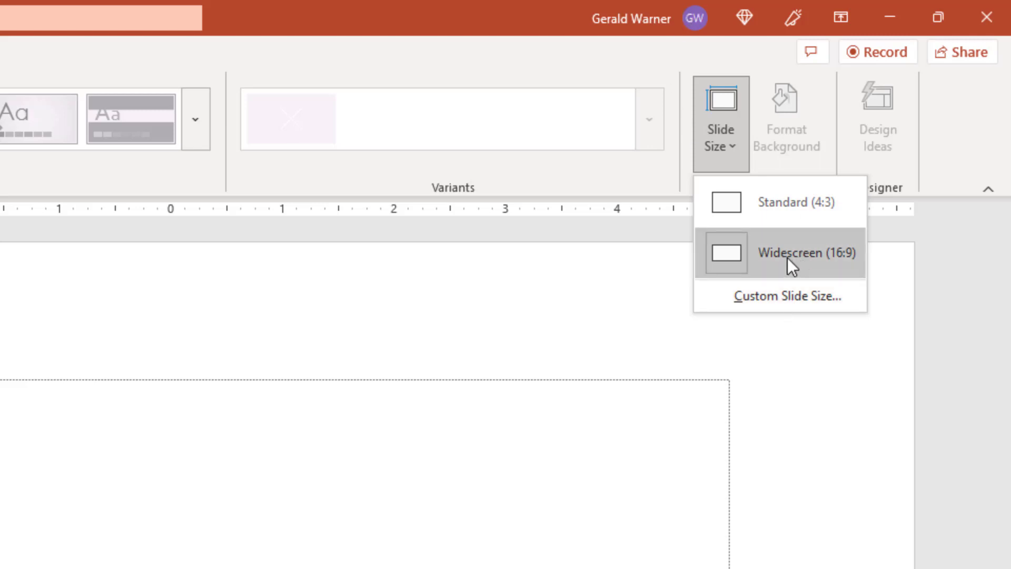
- Enter a Custom slide size of 1920 px by 1080 px, converted to 20 in by 11.25 in
click(792, 297)
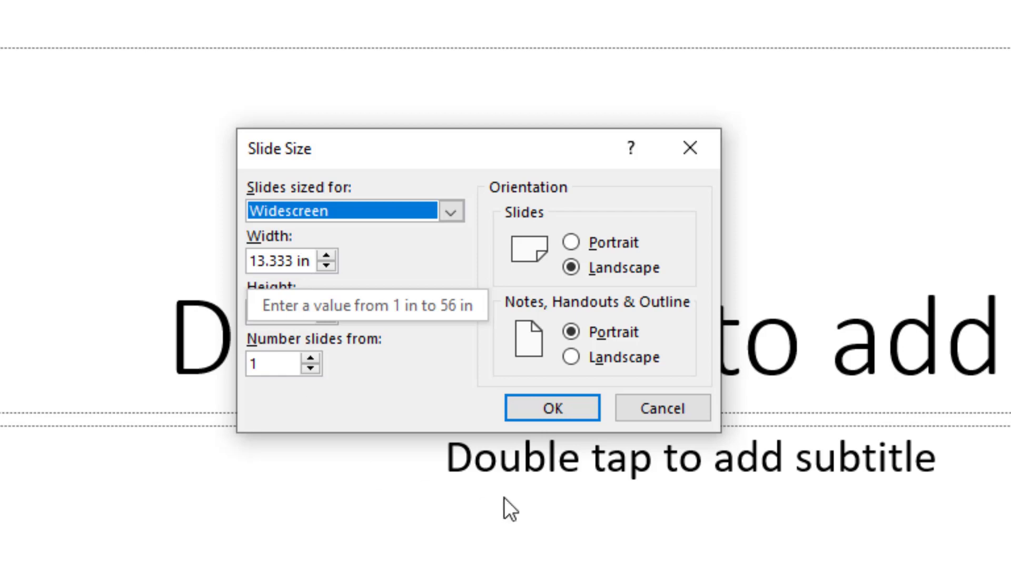
click(457, 208)
click(295, 561)
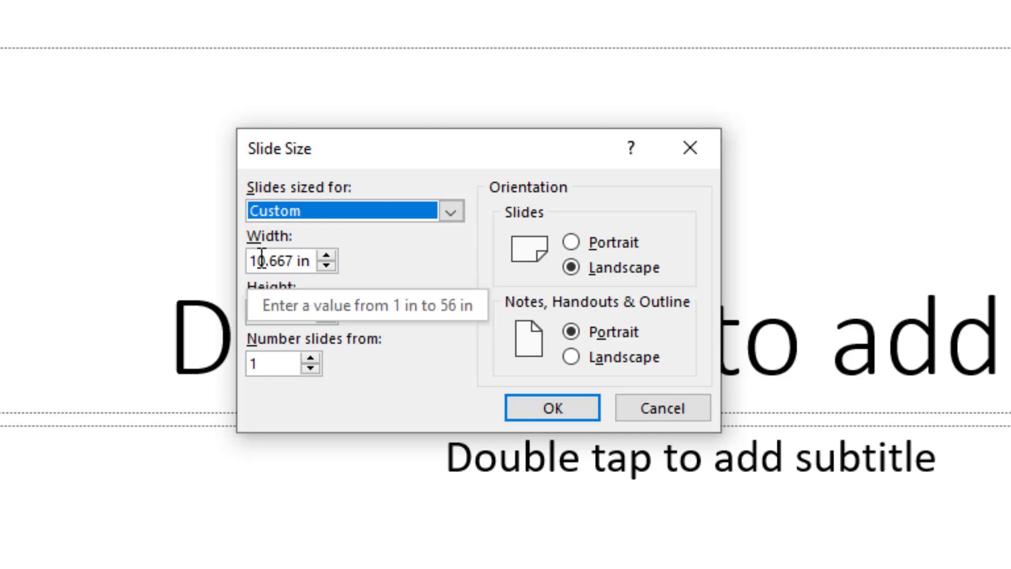
click(282, 255)
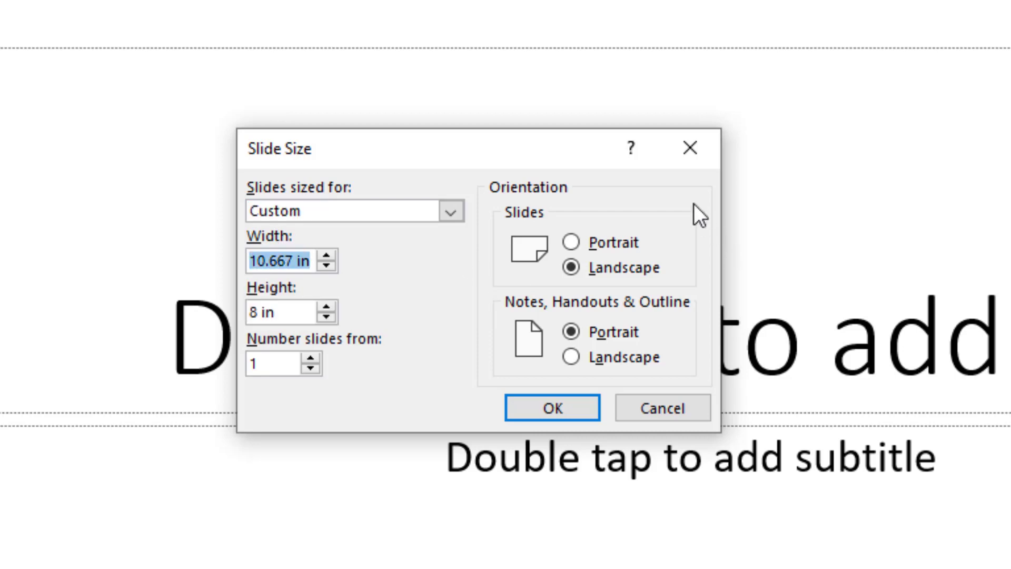
text(1920)
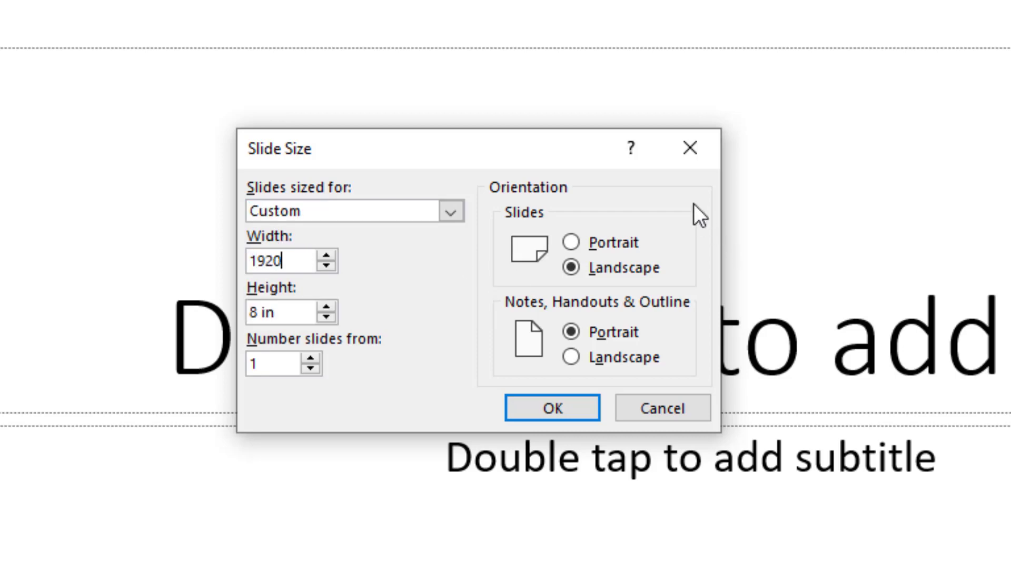
text( px)
click(276, 313)
drag(307, 311, 147, 316)
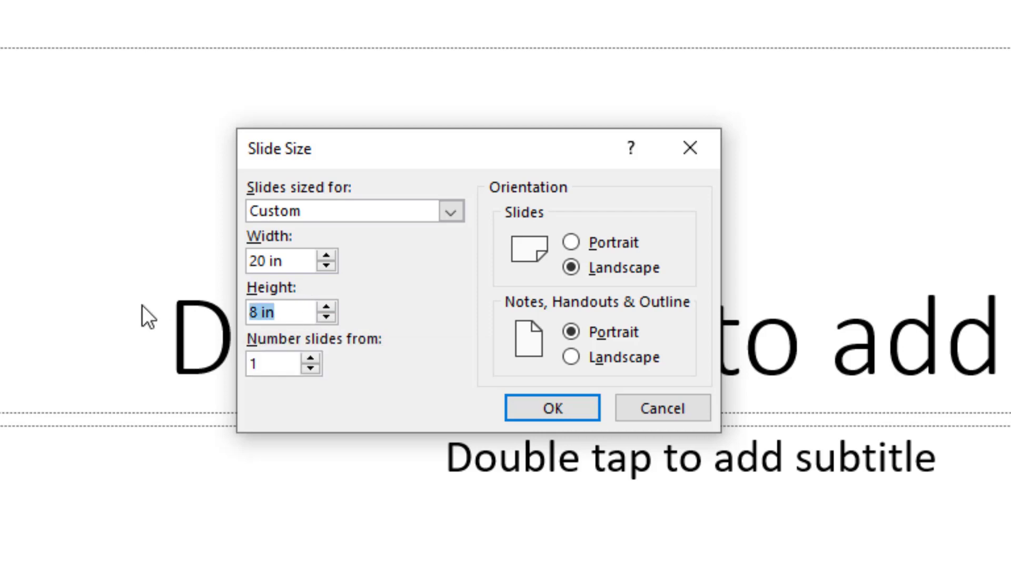
text(1080 px)
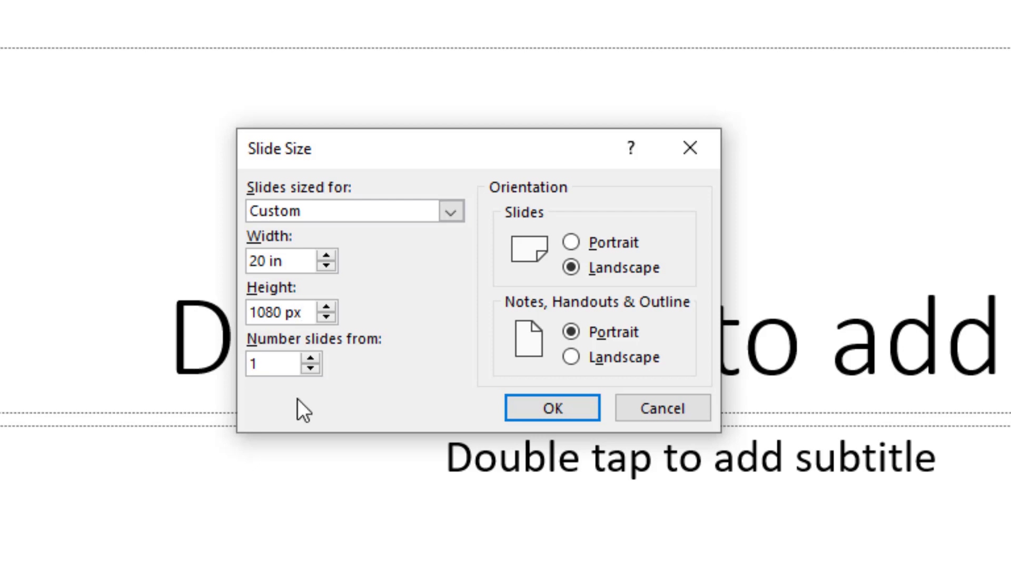
click(288, 363)
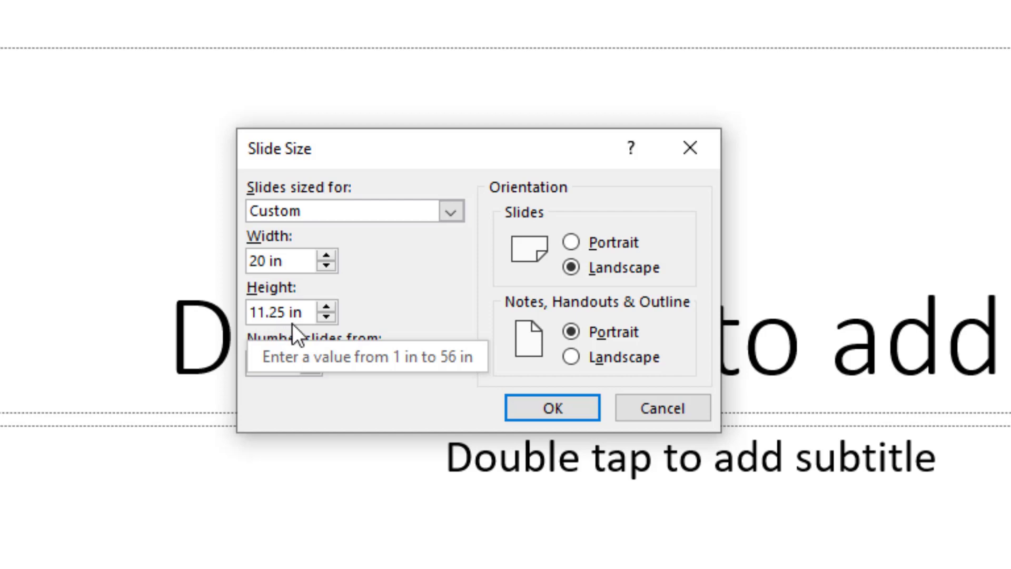
- Apply the 20 × 11.25 in size, then reopen Custom Slide Size and list the preset sizes
click(531, 408)
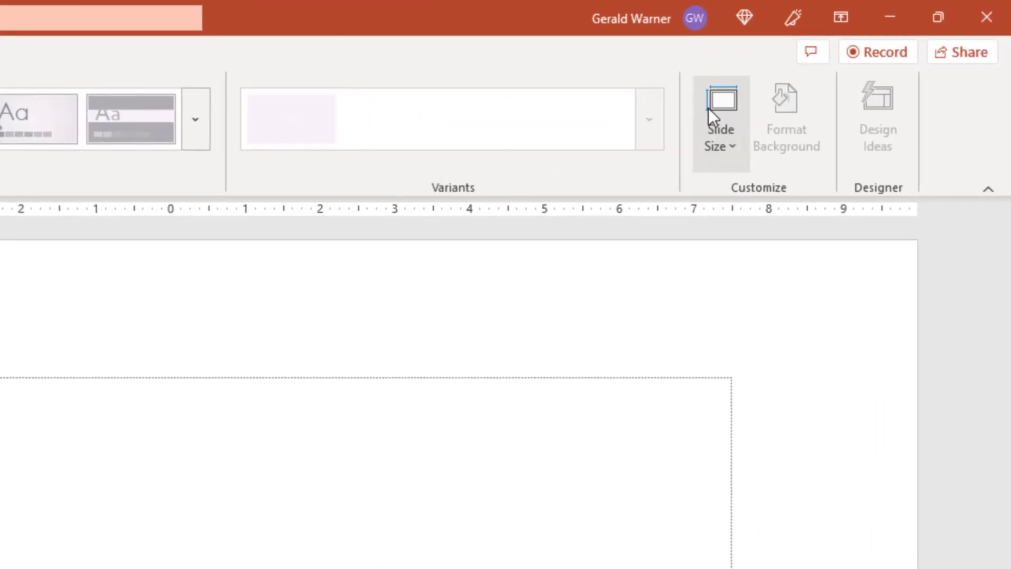
click(734, 115)
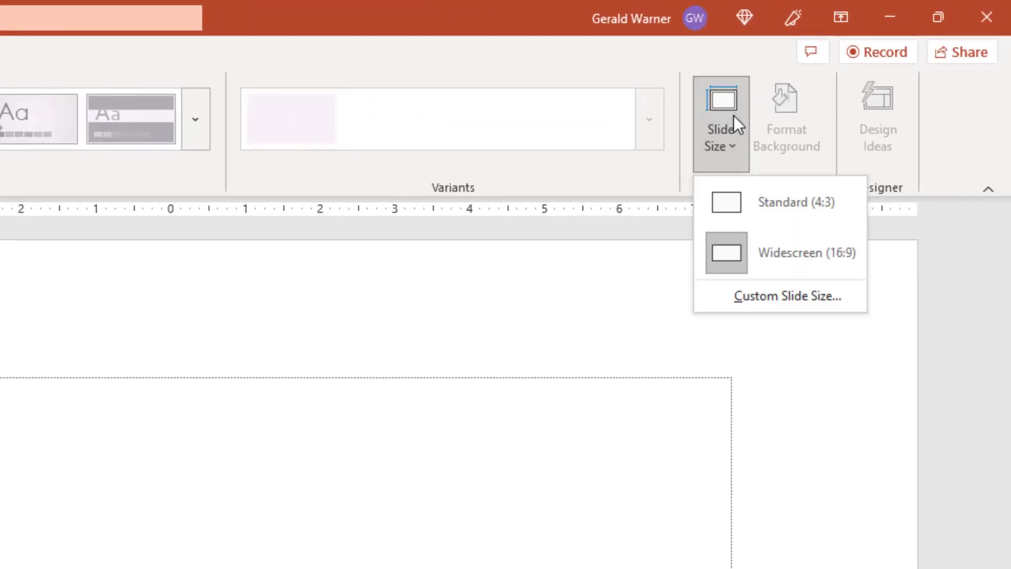
click(758, 303)
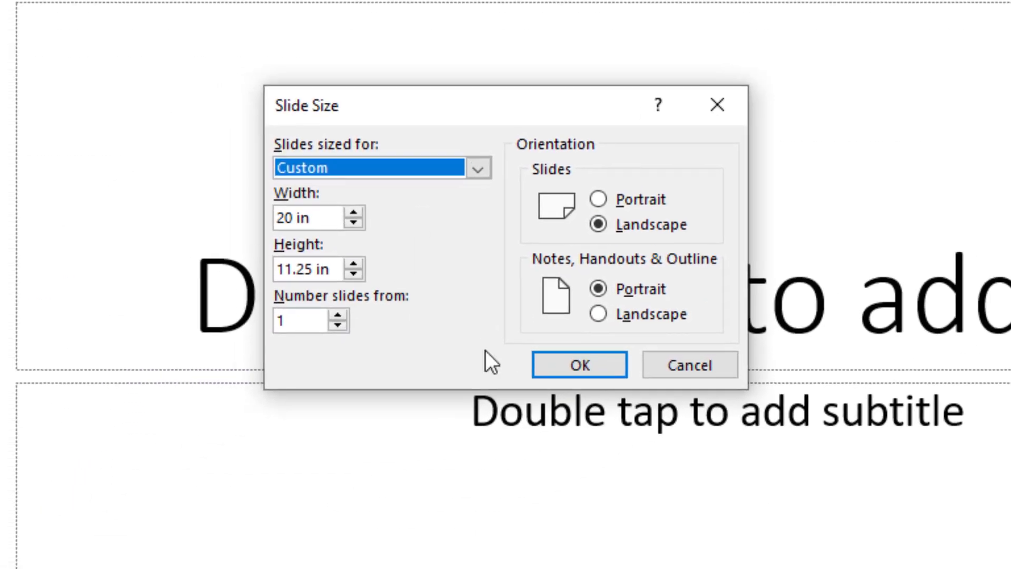
click(478, 177)
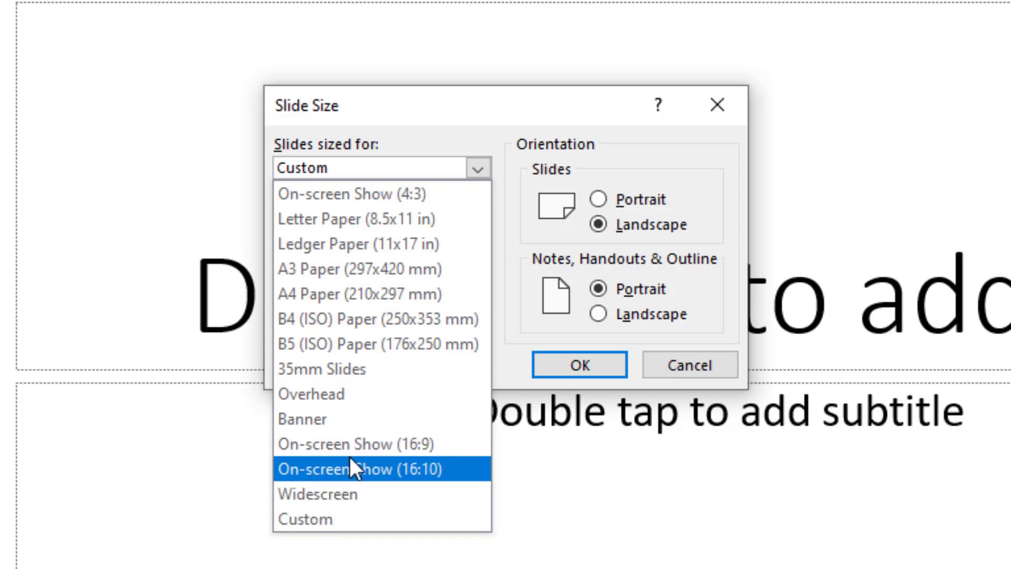
- Try the On-screen Show 16:9 and 16:10 presets, then apply Widescreen at 13.333 × 7.5 in
click(382, 443)
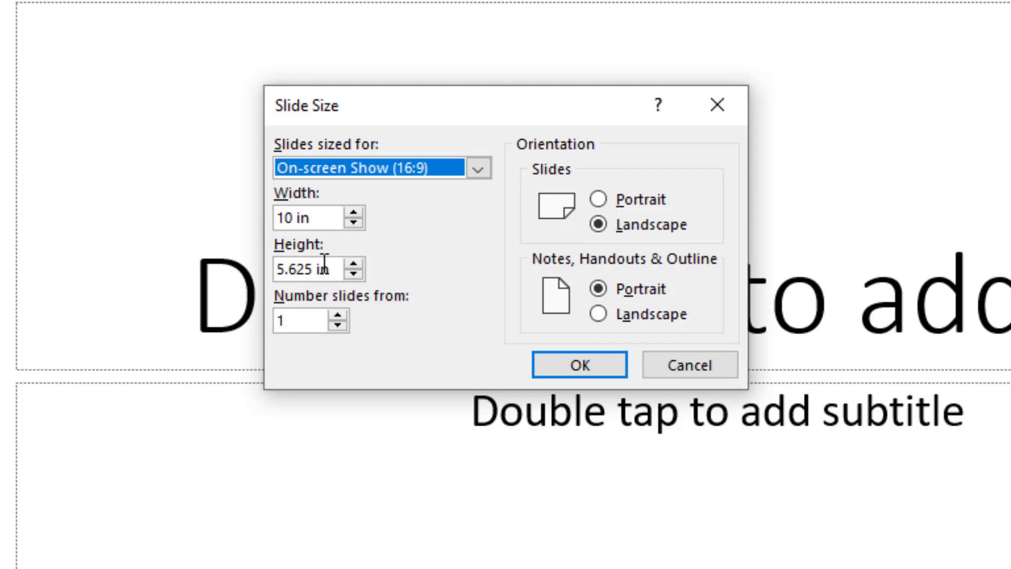
click(479, 166)
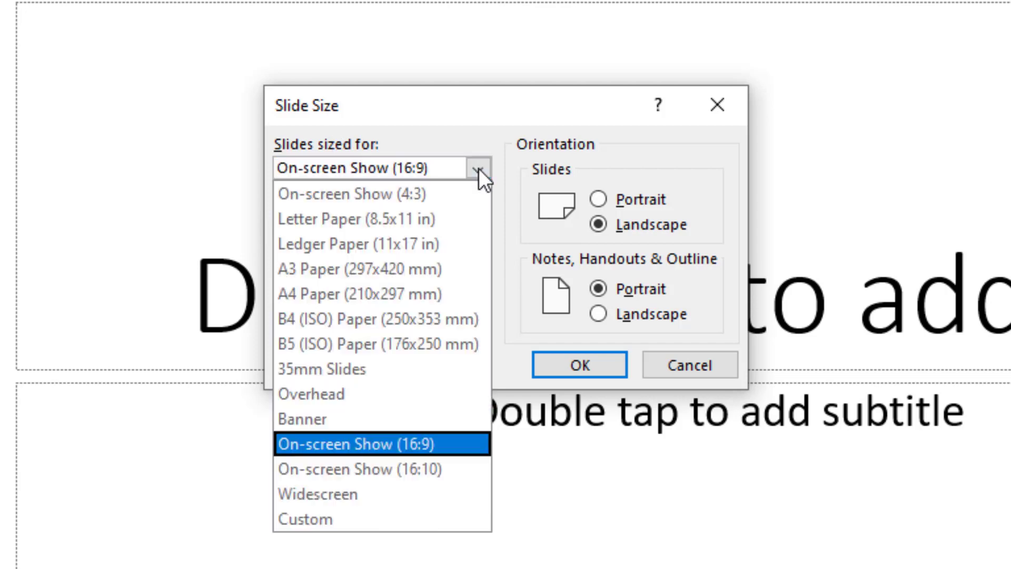
click(334, 472)
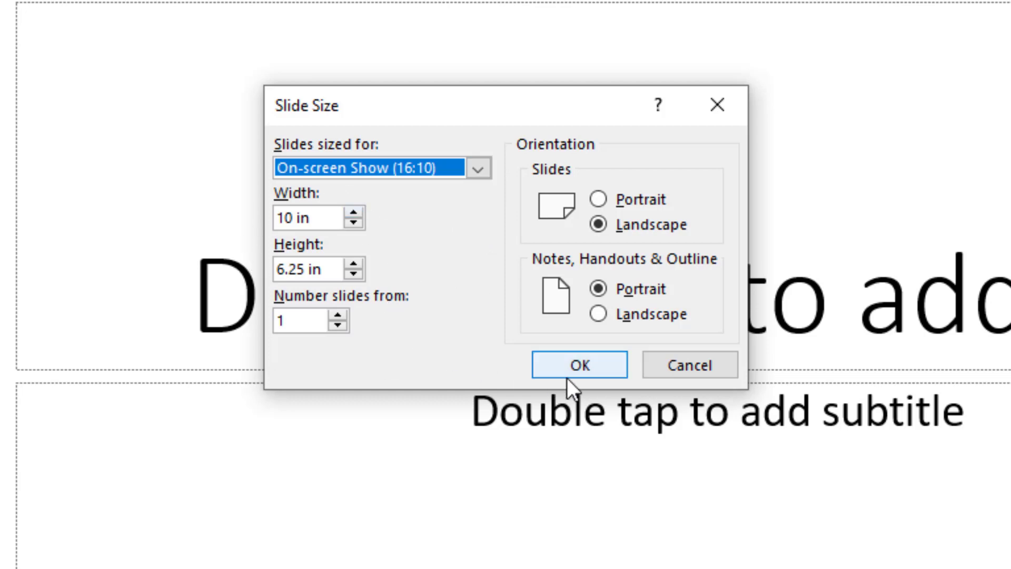
click(477, 168)
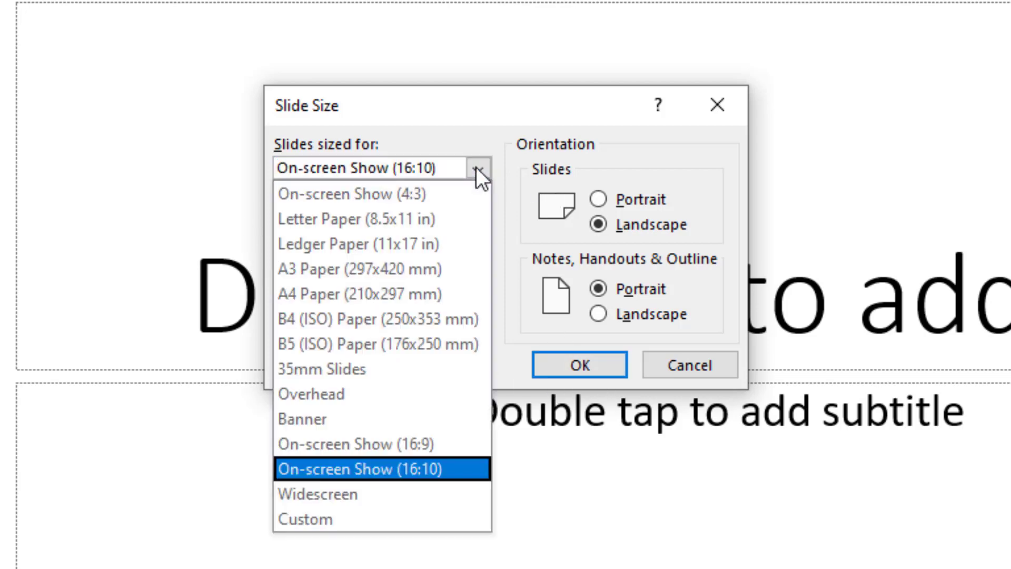
click(331, 498)
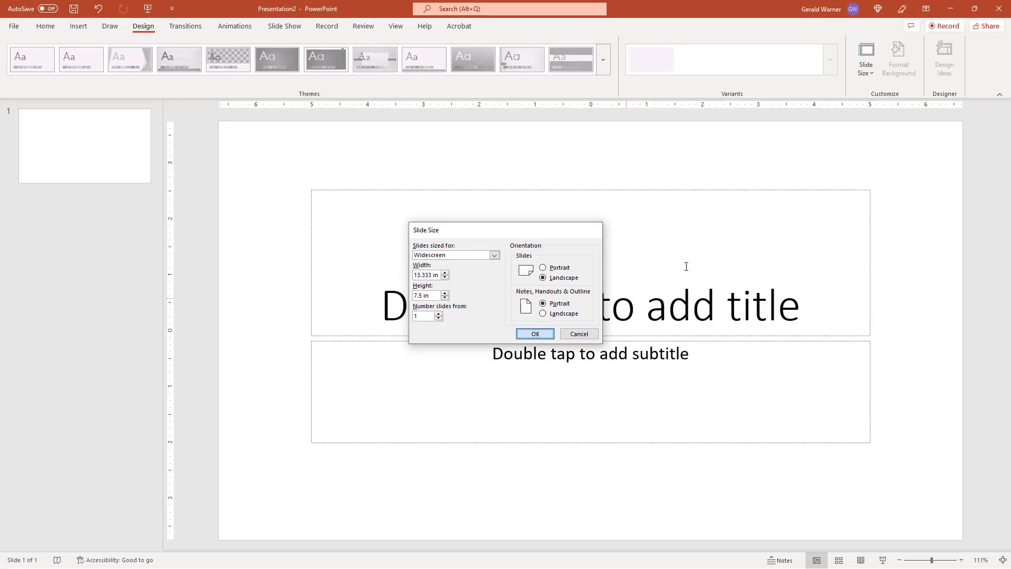
click(575, 365)
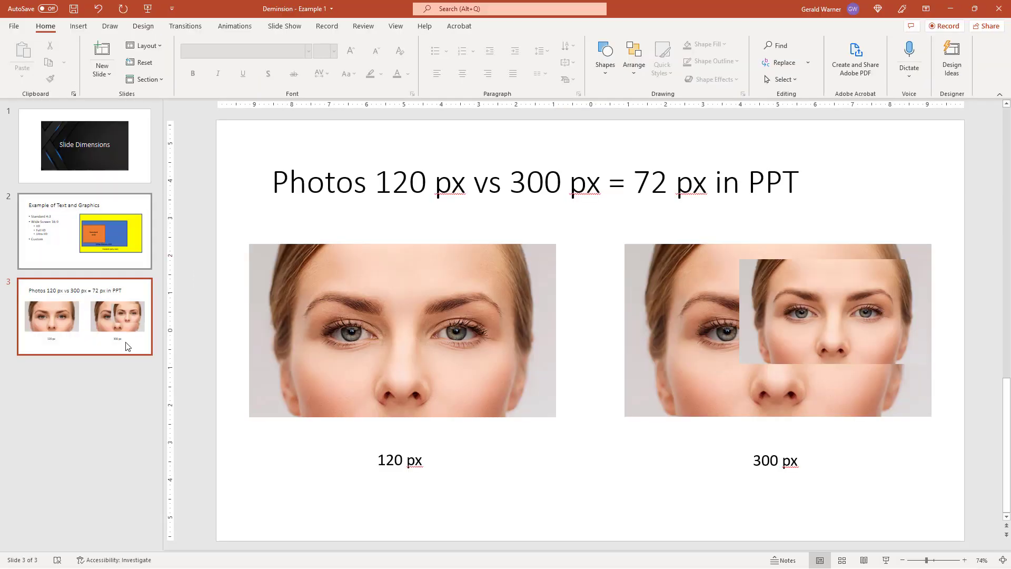
- Browse slides 1, 2 and 3, then return to slide 2, 'Example of Text and Graphics'
click(115, 148)
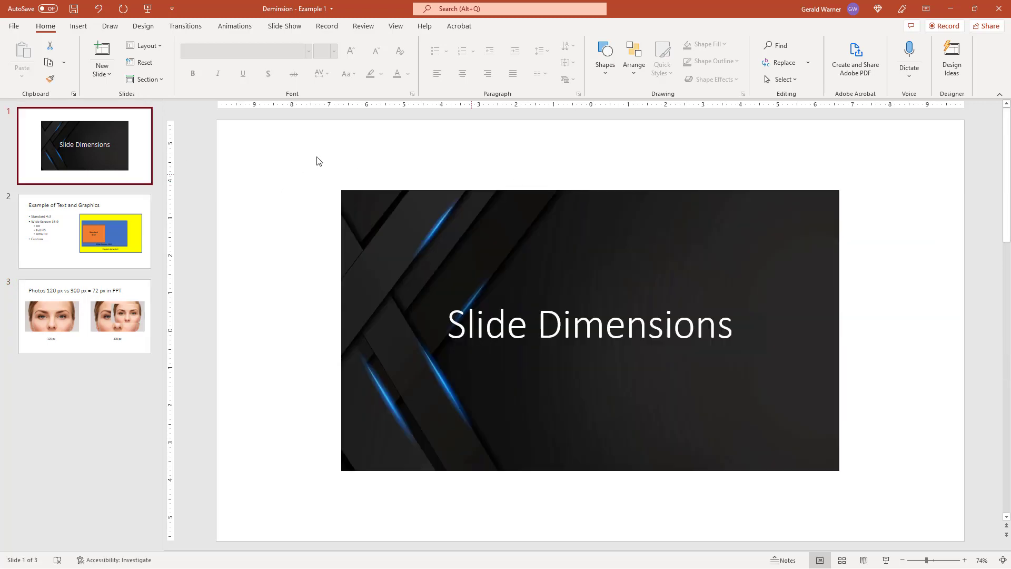
click(71, 244)
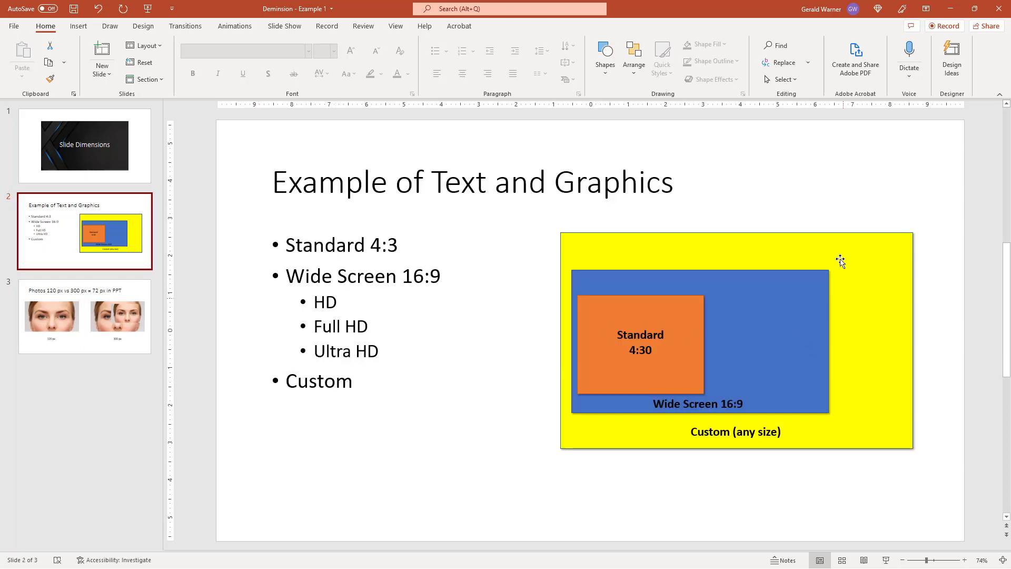
click(87, 323)
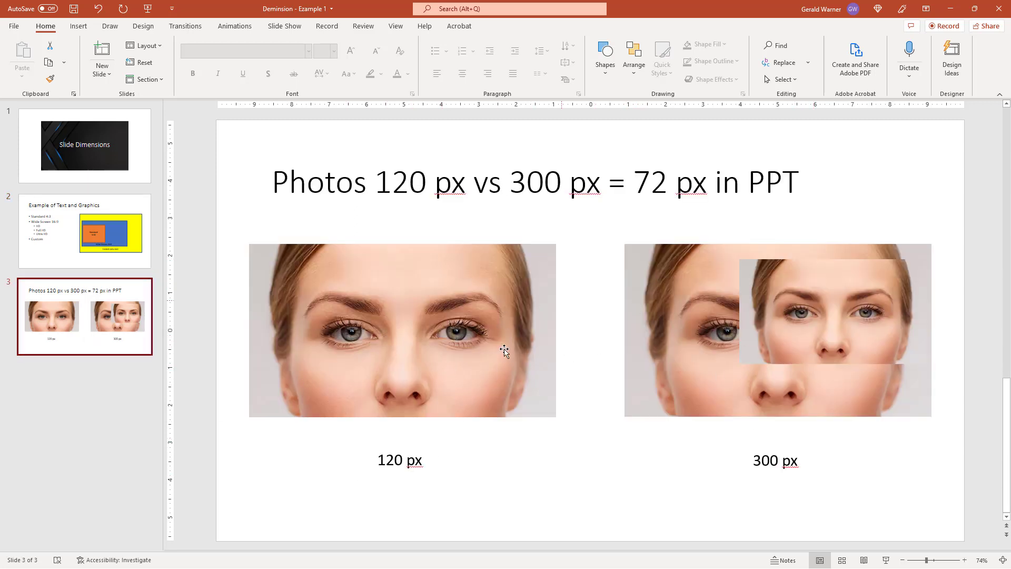
click(104, 228)
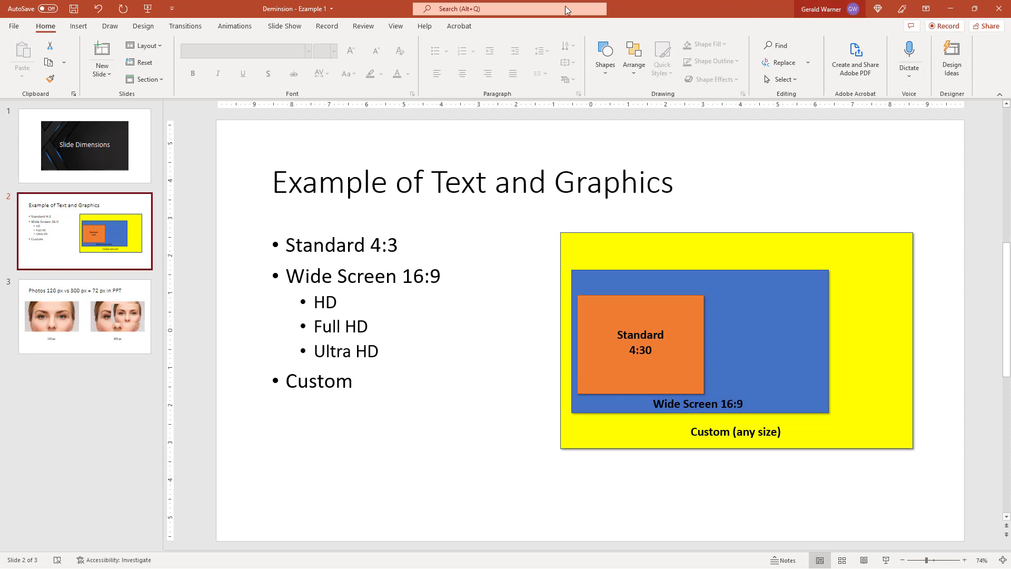
- Choose Standard (4:3) under Design > Slide Size to get the scaling prompt
click(147, 30)
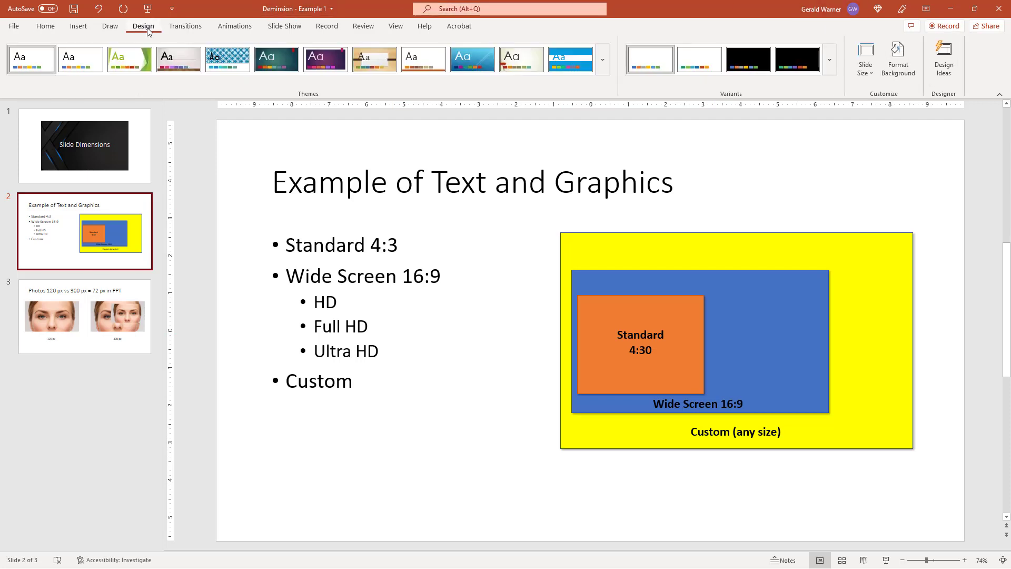
click(872, 56)
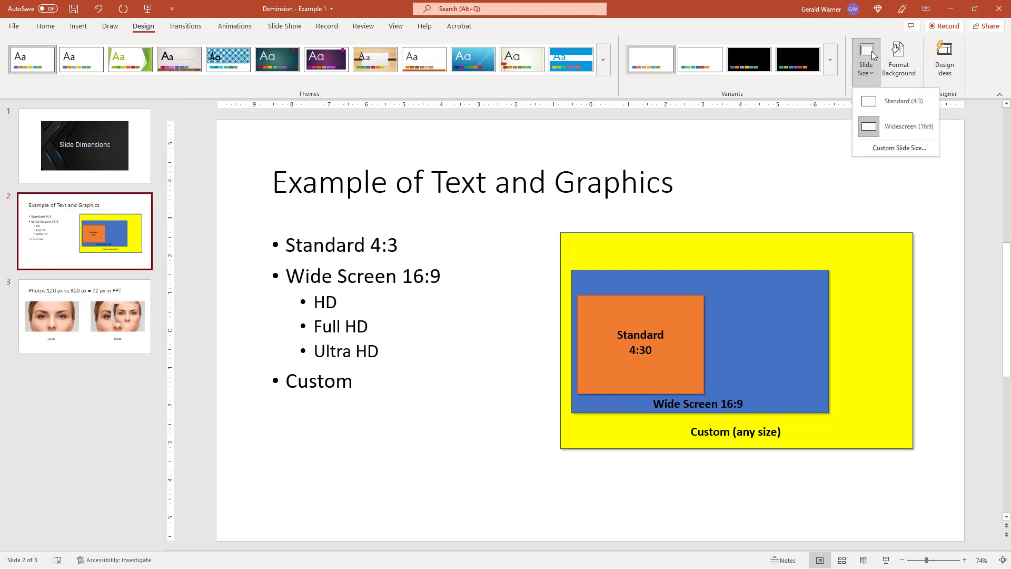
click(889, 107)
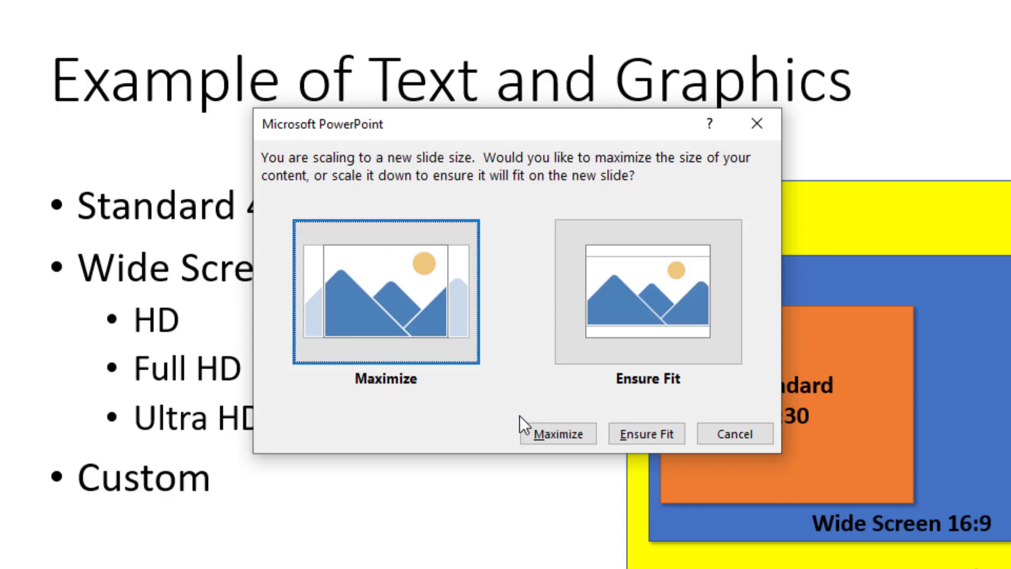
- Maximize content for the 4:3 resize, review slides 3 and 2, then return to slide 3
click(534, 427)
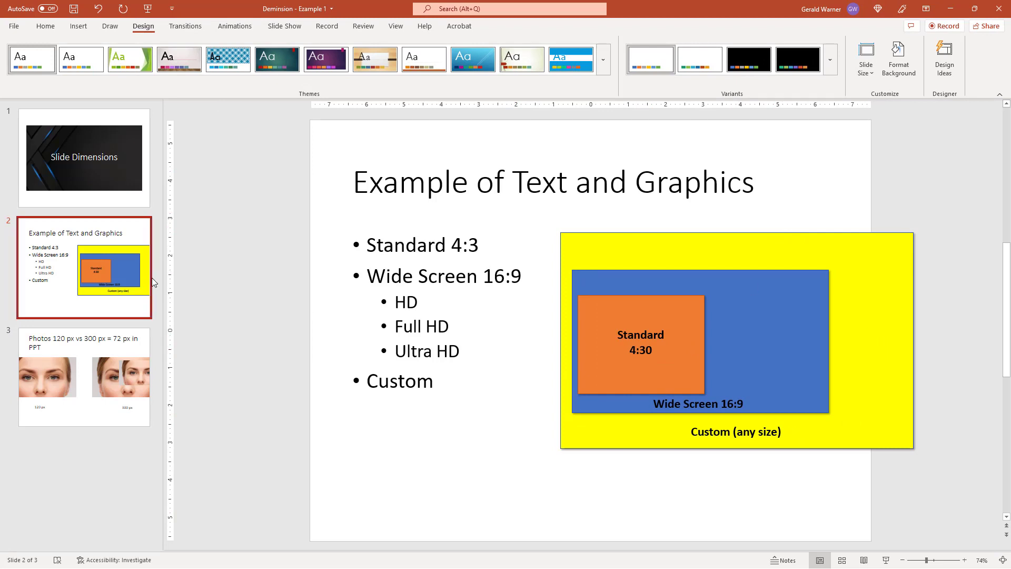
click(100, 345)
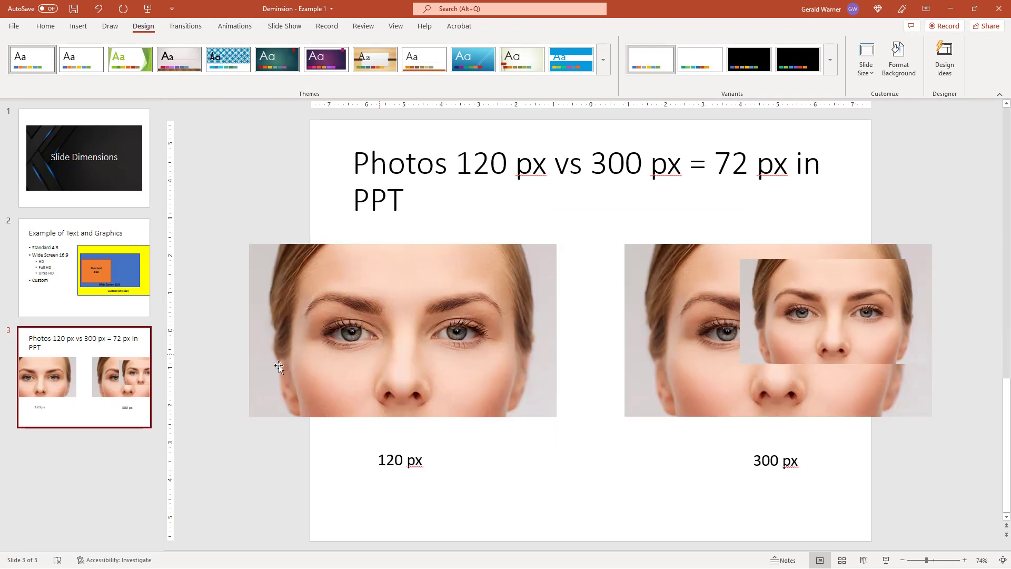
click(72, 275)
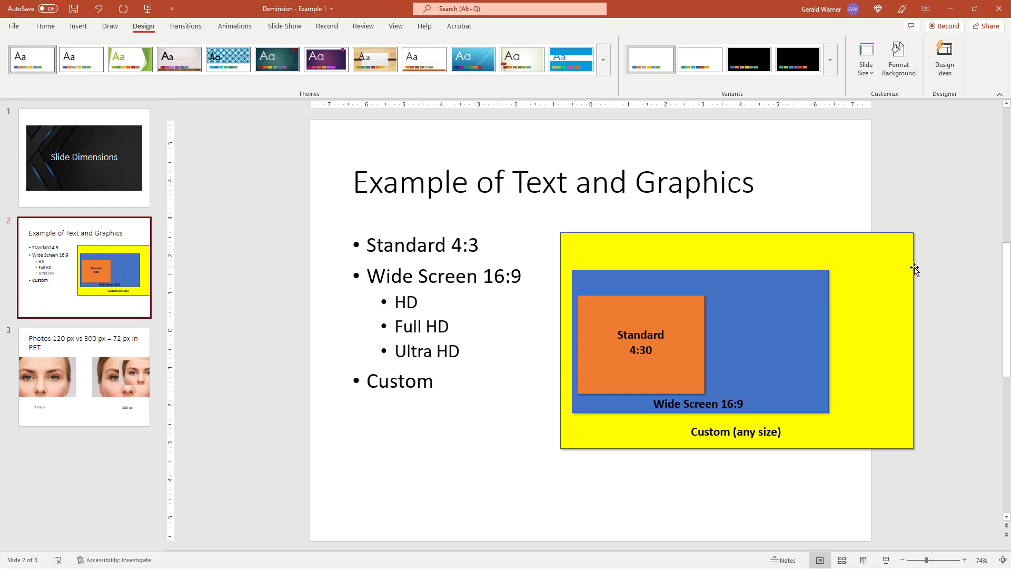
click(86, 394)
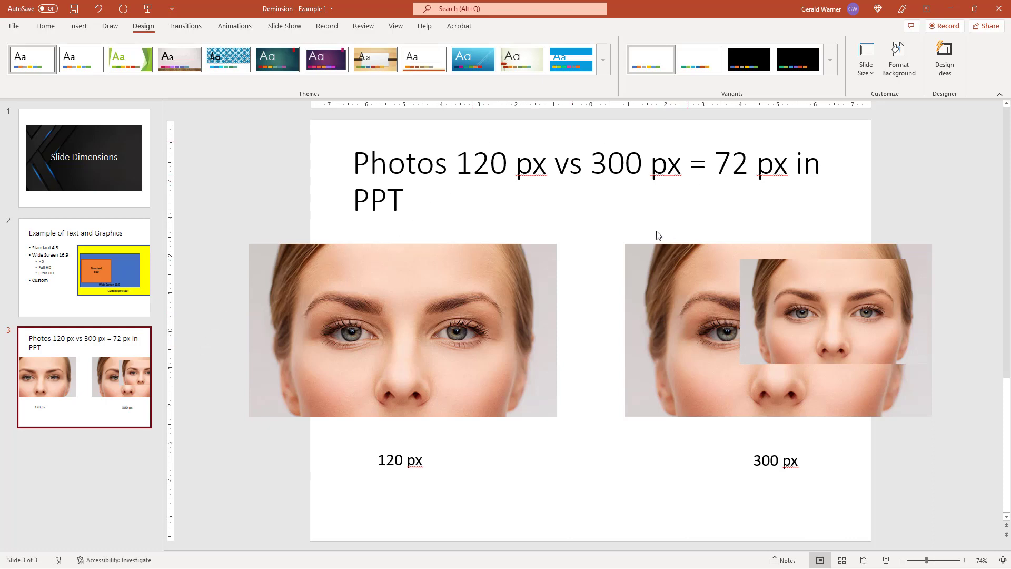
- Set a custom 1920 × 1080 px (20 × 11.25 in) slide size and choose Ensure Fit
click(871, 50)
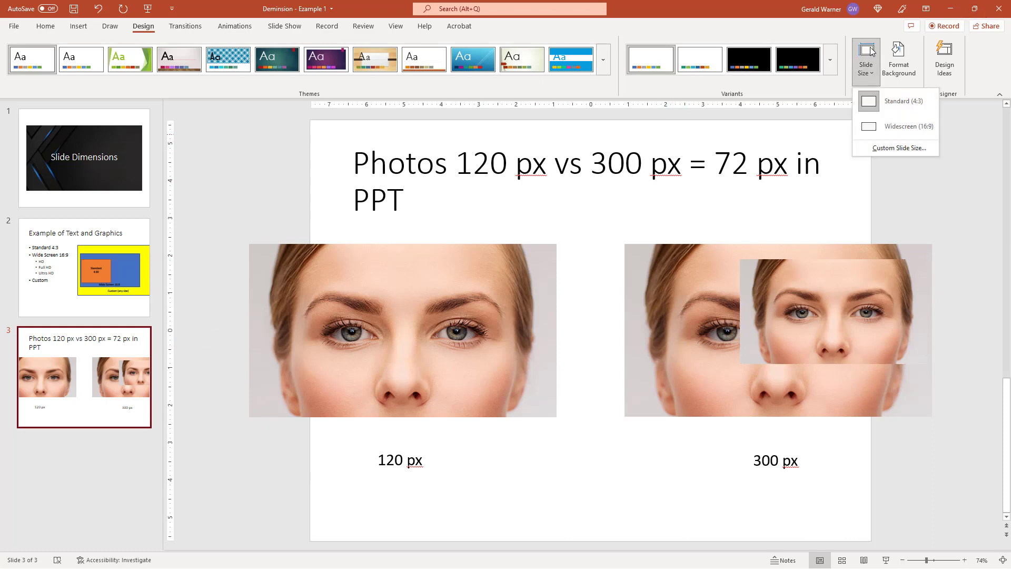
click(896, 148)
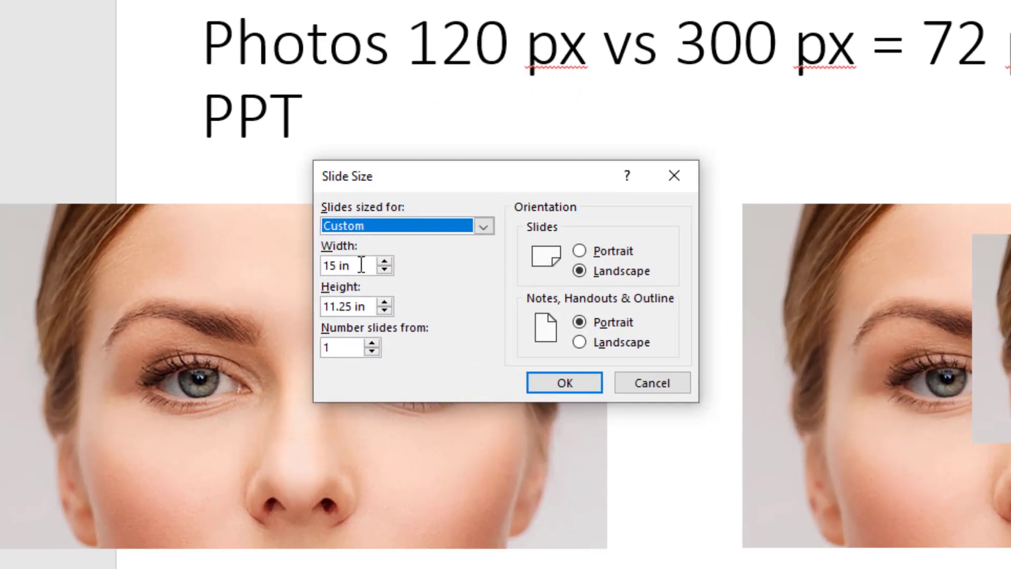
click(434, 275)
text(192)
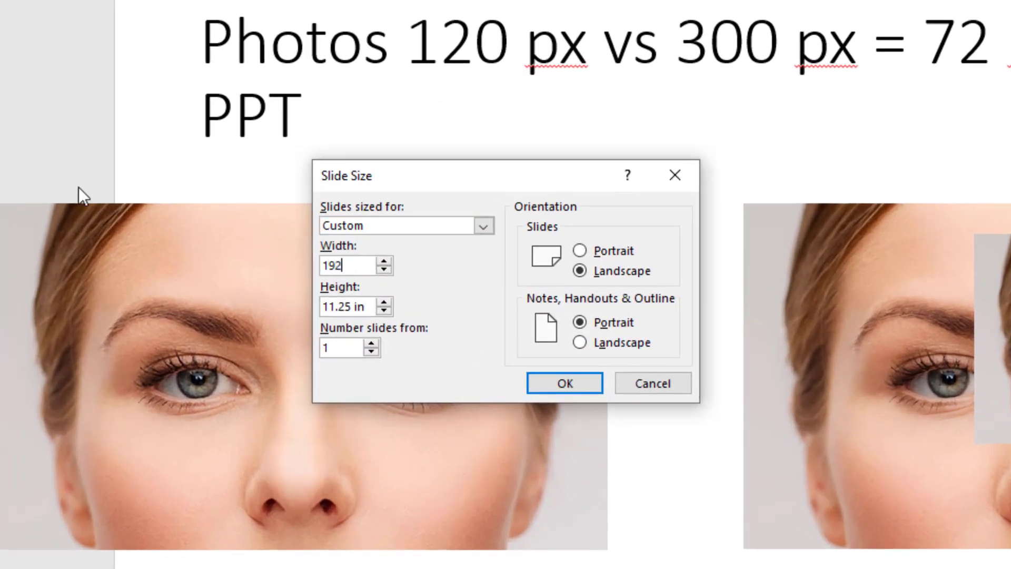
text(0 px)
click(332, 307)
text(1080 px)
click(338, 350)
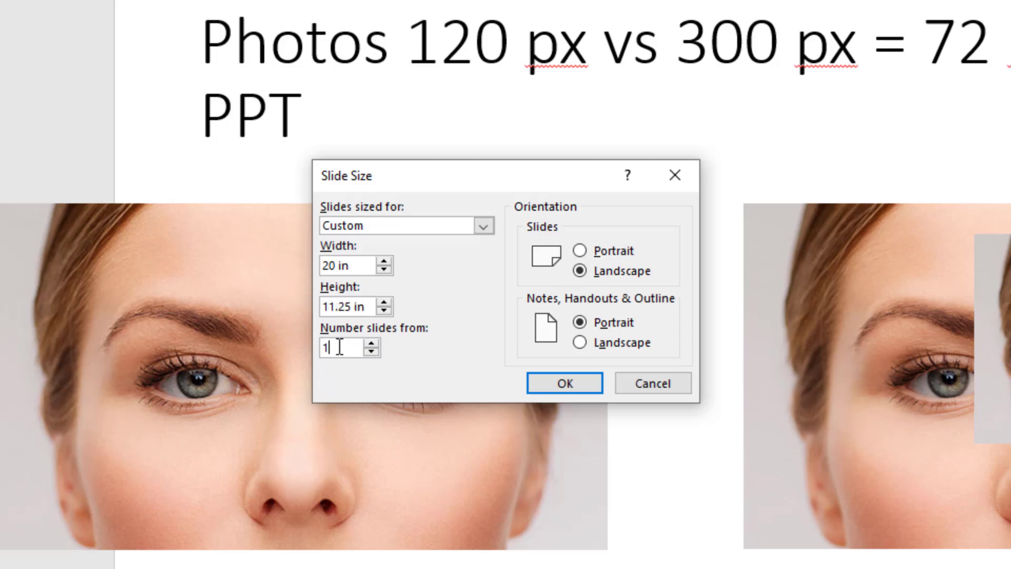
click(571, 387)
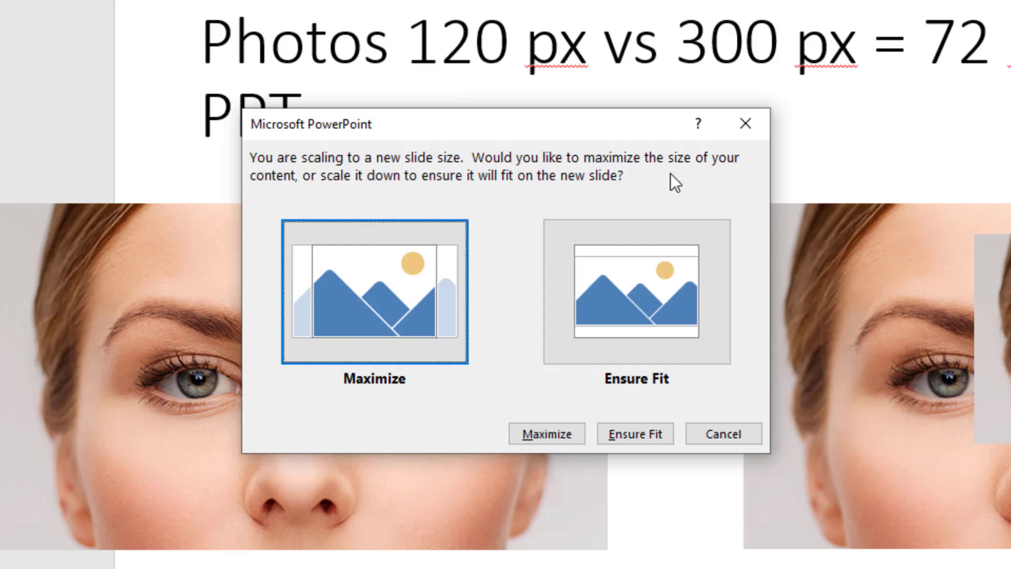
click(627, 425)
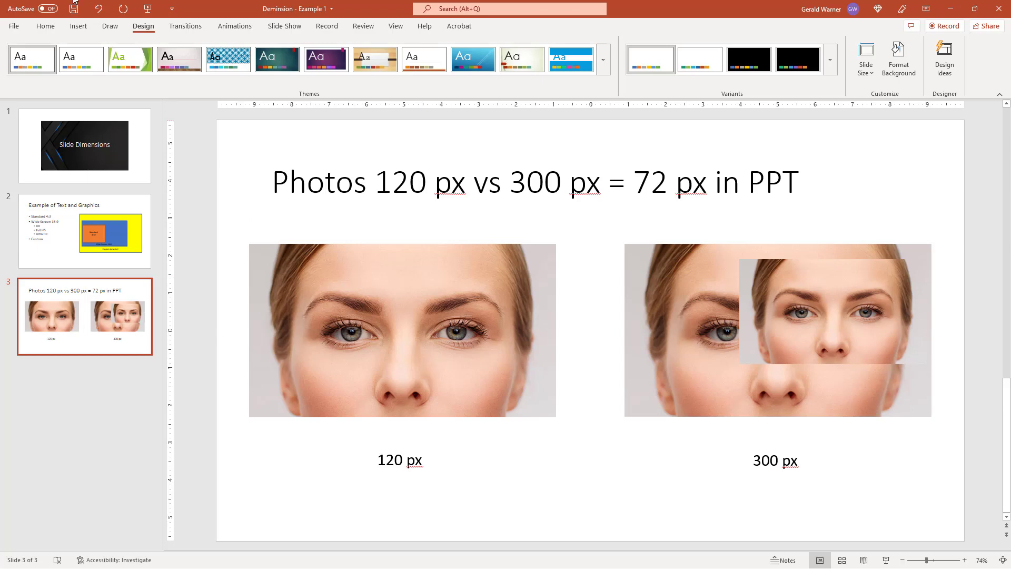
- Check the 120 px photo's Compress Pictures resolutions (only E-mail 96 ppi) and confirm with OK
click(392, 306)
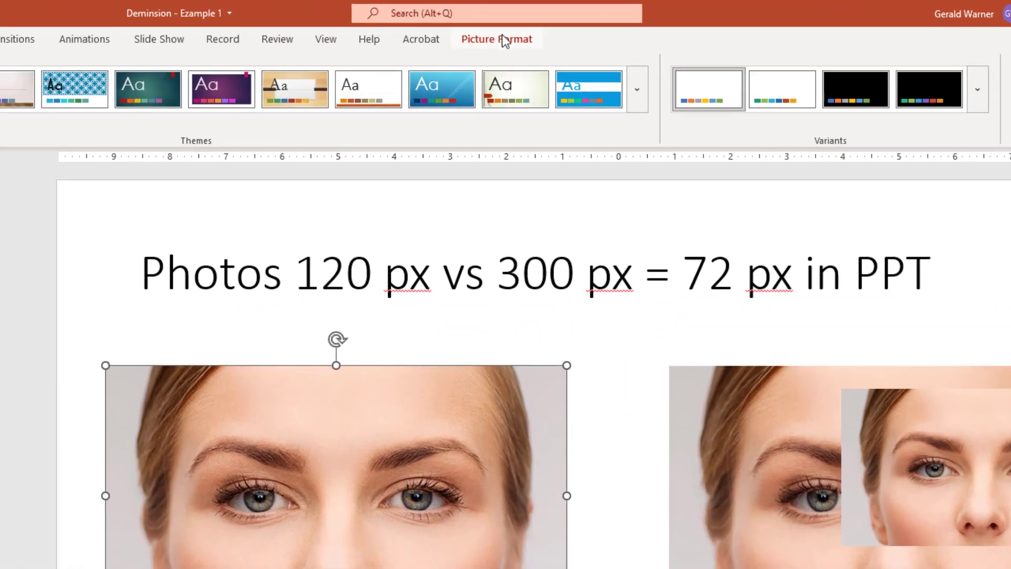
click(504, 40)
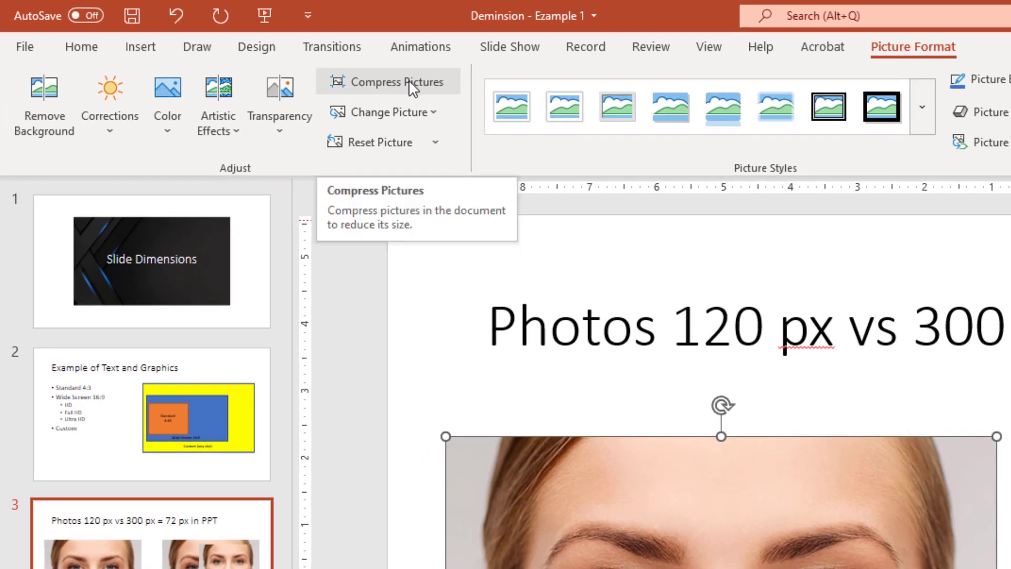
click(410, 81)
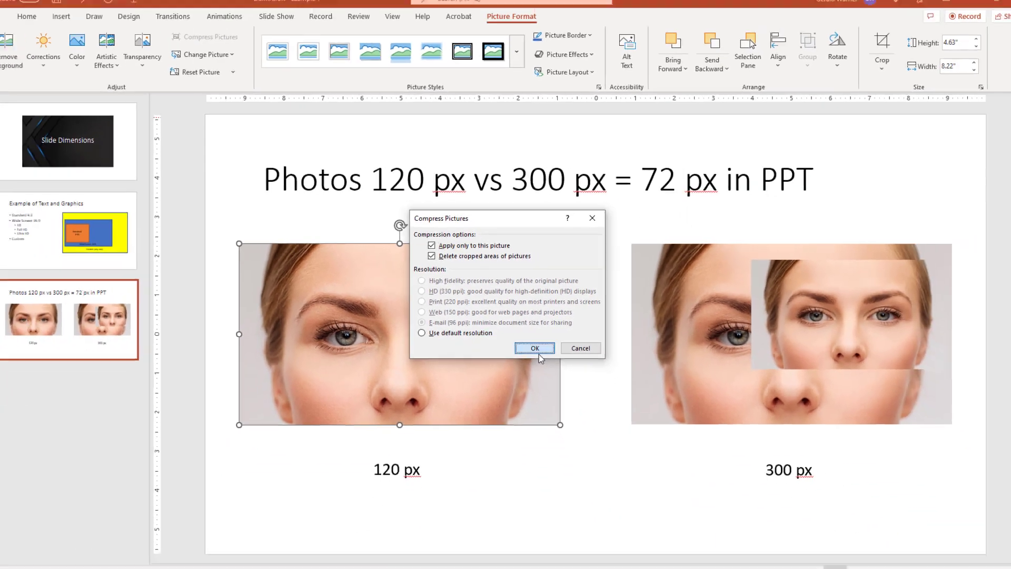
click(611, 465)
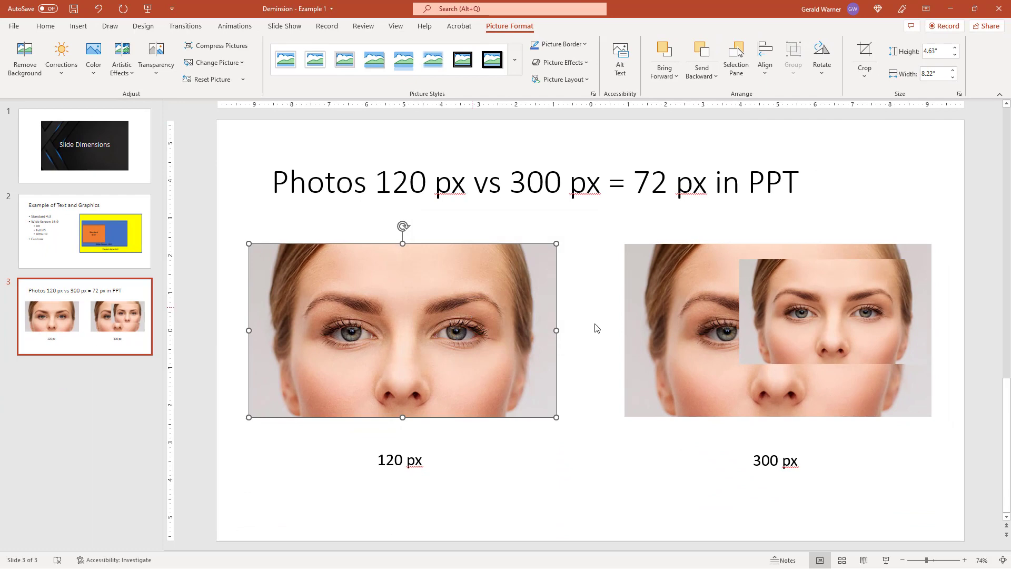
click(723, 332)
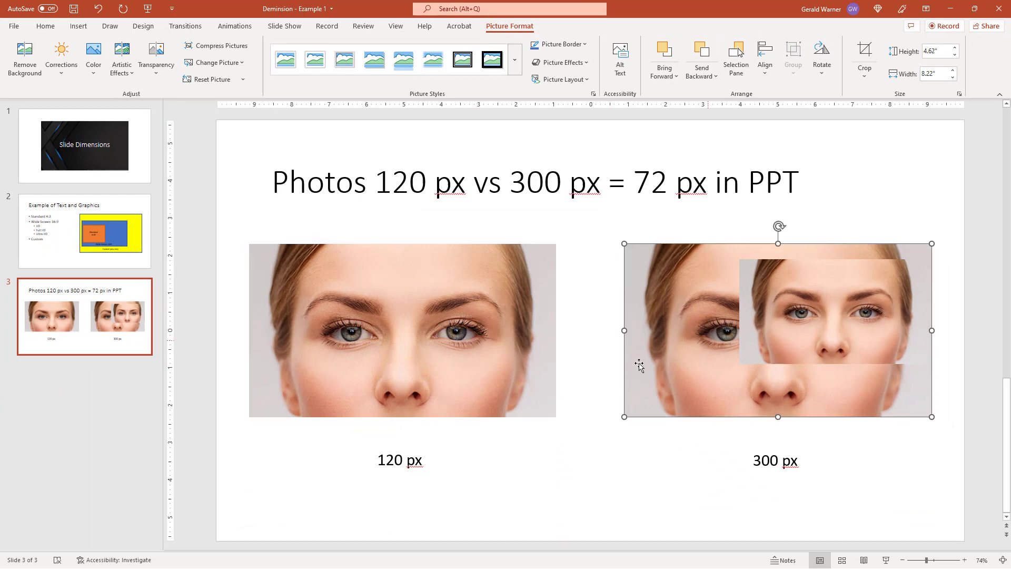
click(521, 335)
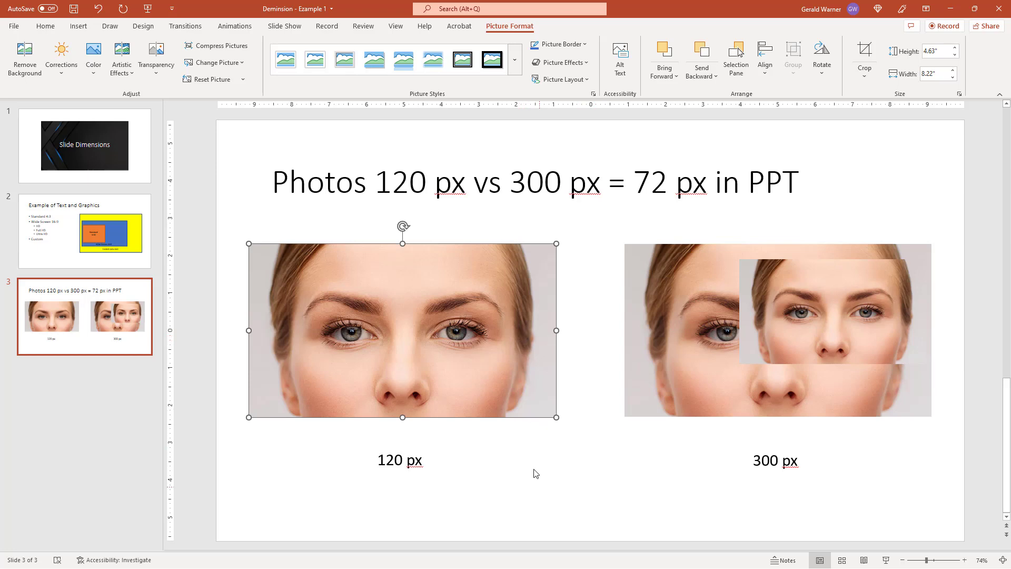
- Review the inset face photo's compression resolutions up to HD (330 ppi), then cancel without compressing
click(670, 322)
click(787, 319)
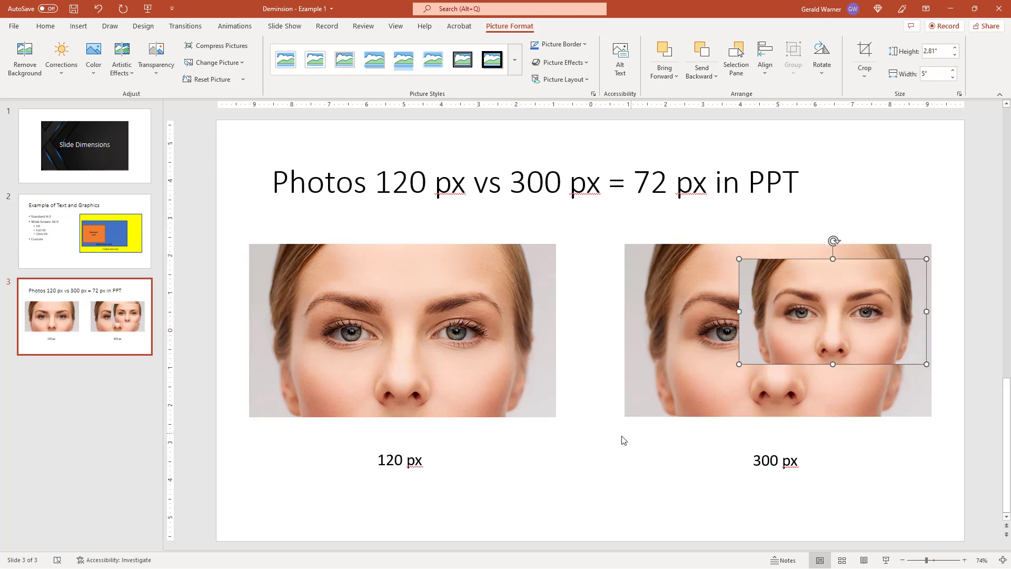
click(562, 457)
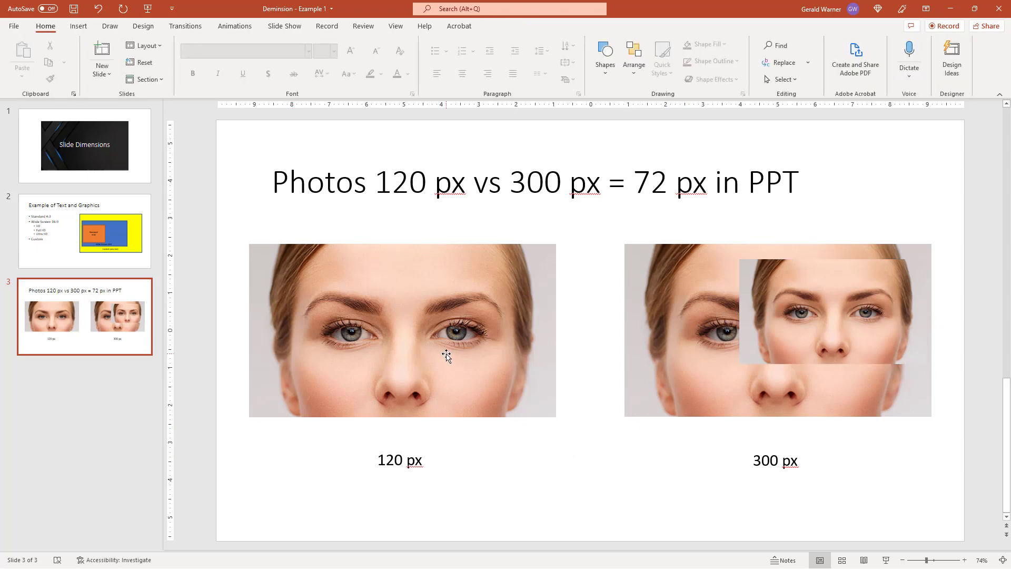
click(424, 333)
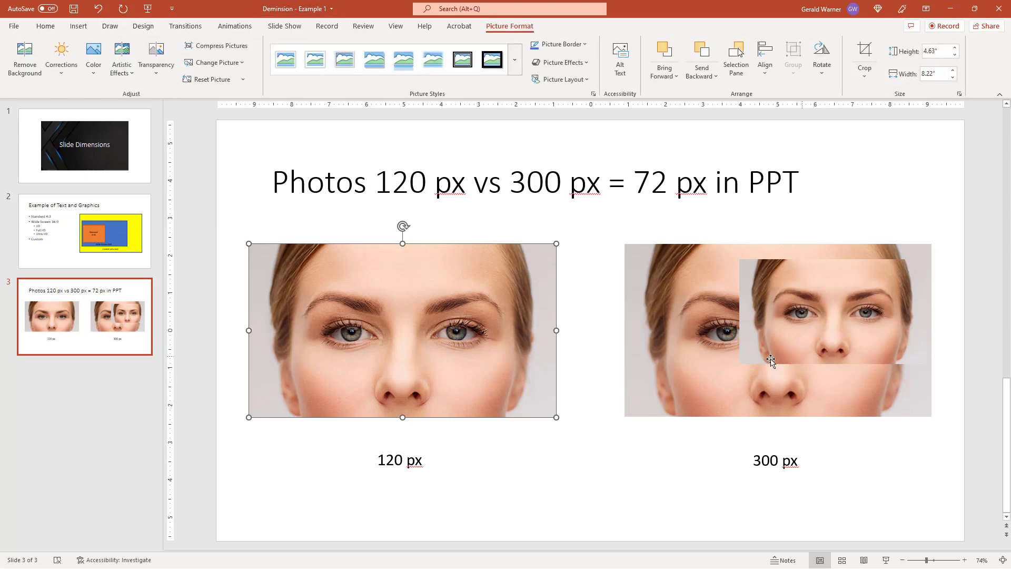
click(824, 334)
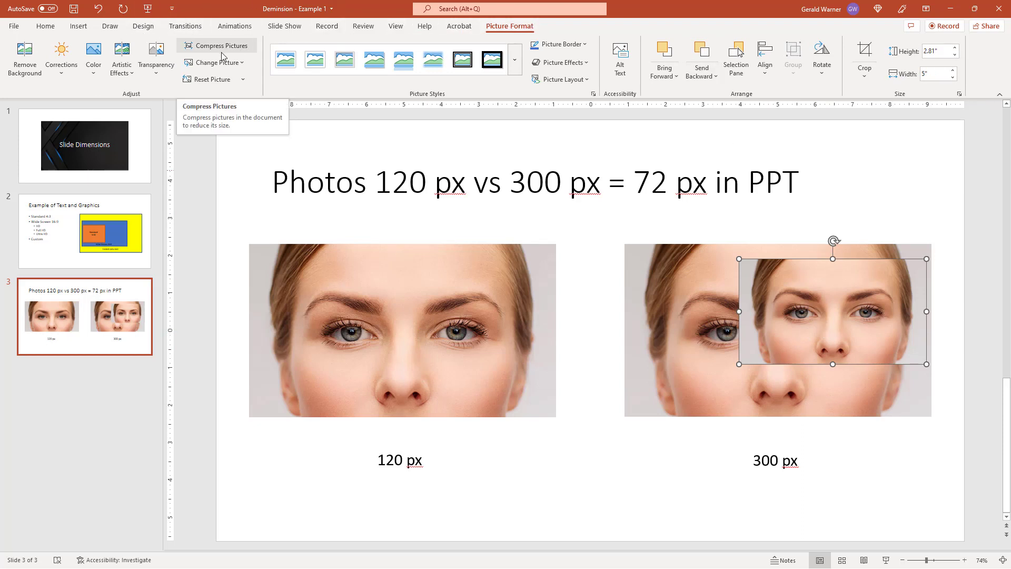
click(238, 47)
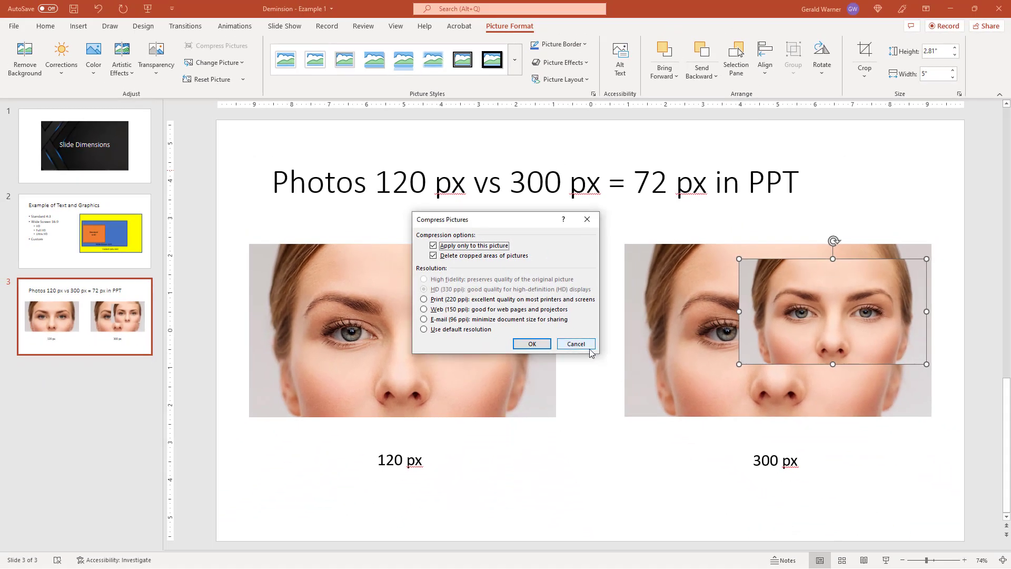
click(588, 349)
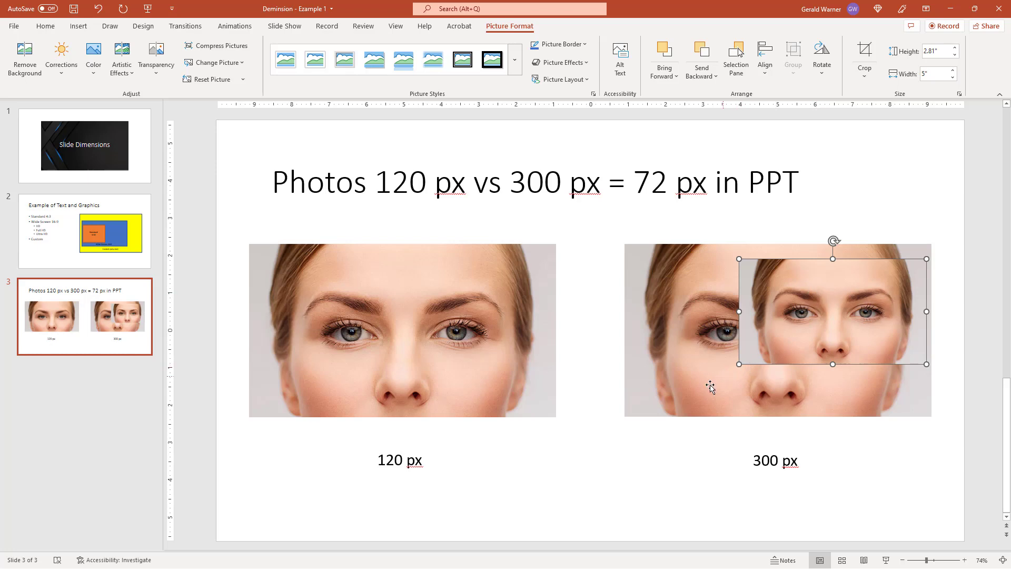
click(691, 325)
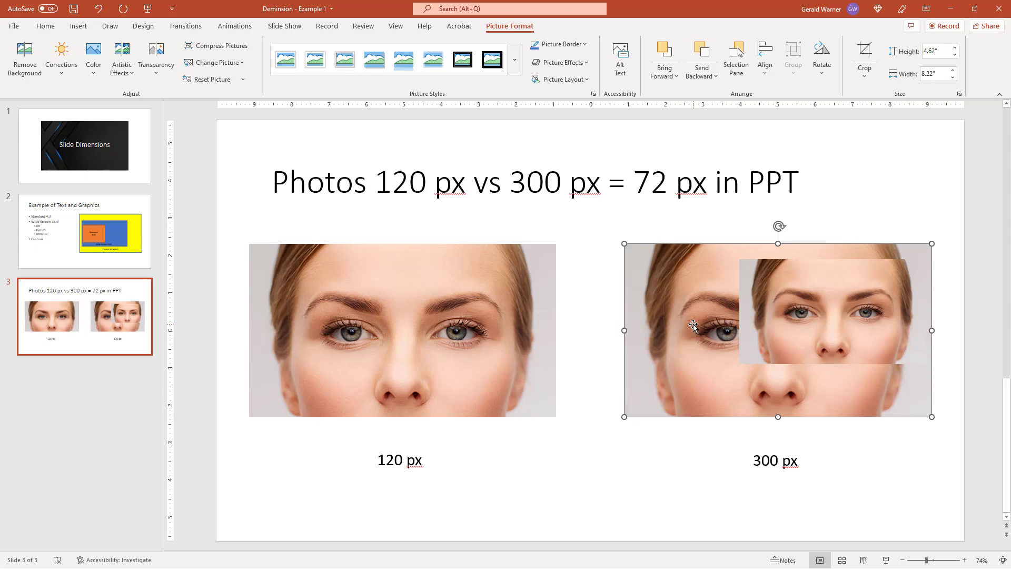
- Review the large photo's Compress Pictures resolutions (max Web 150 ppi) and cancel without compressing
click(213, 47)
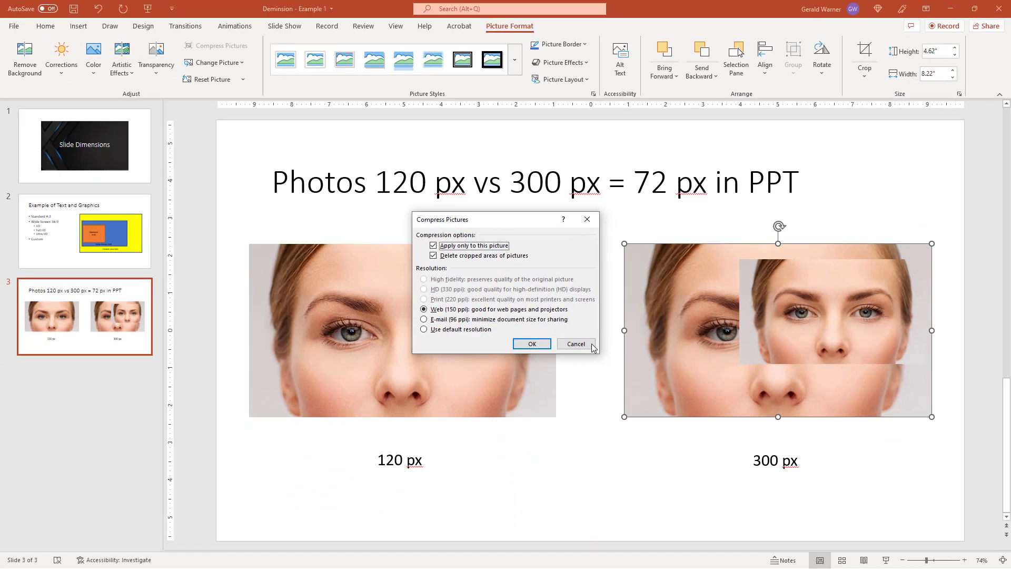
click(576, 344)
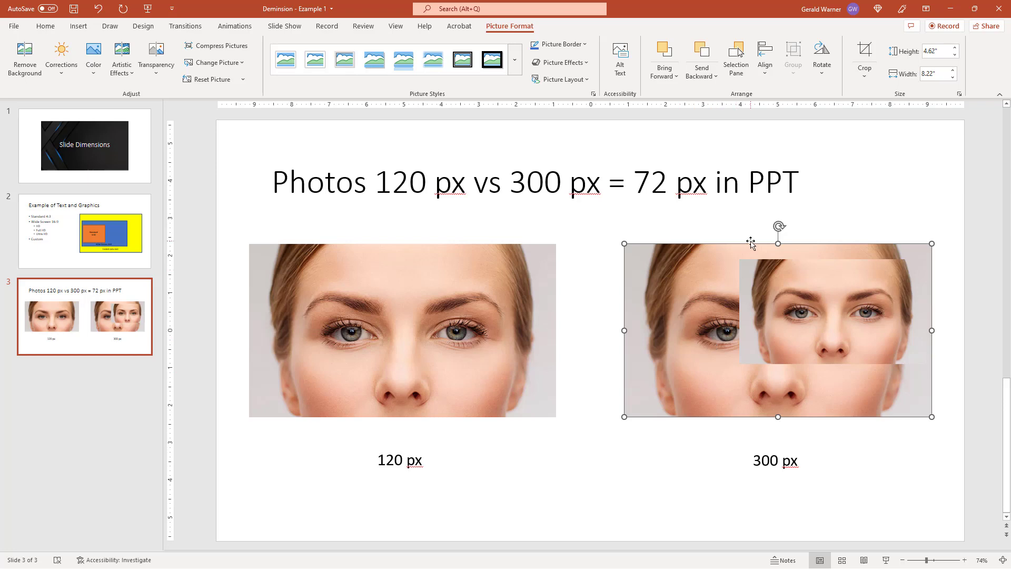
click(829, 321)
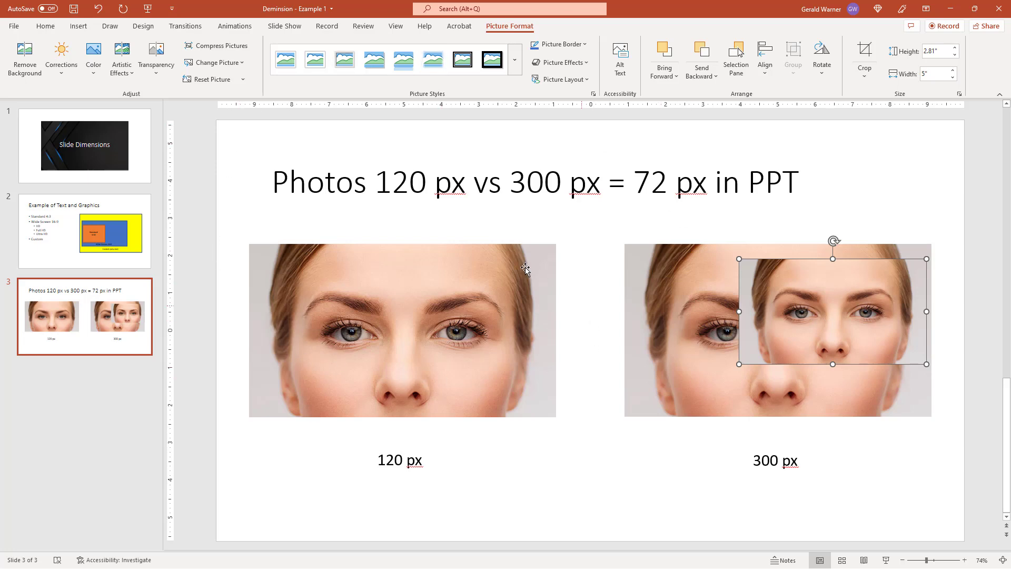
click(441, 311)
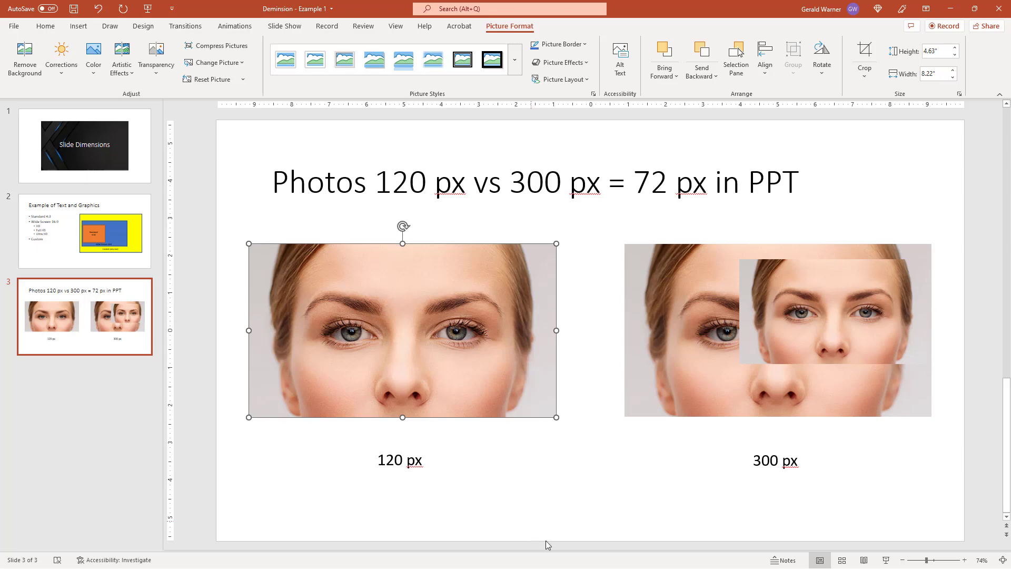
click(561, 490)
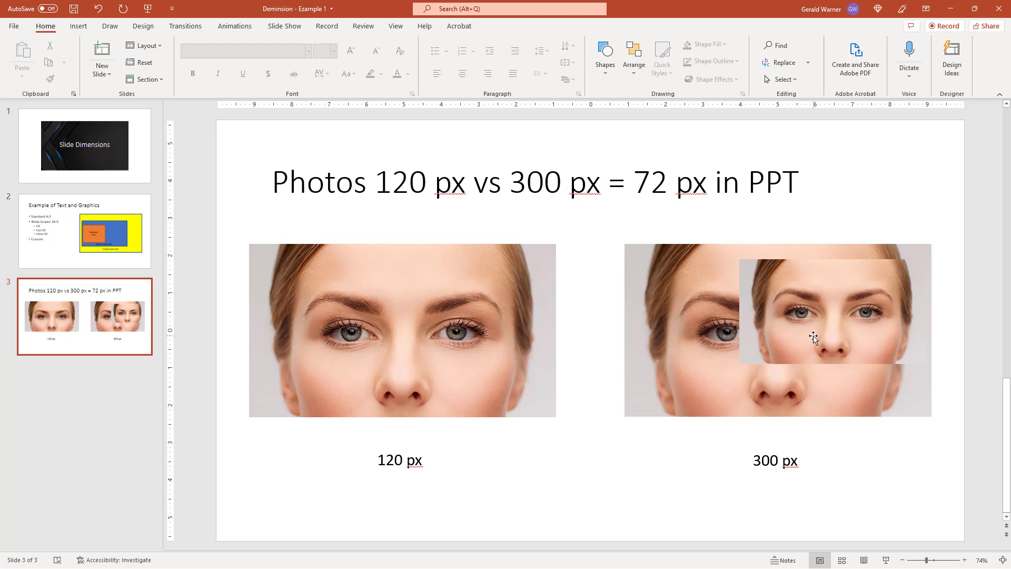
click(846, 311)
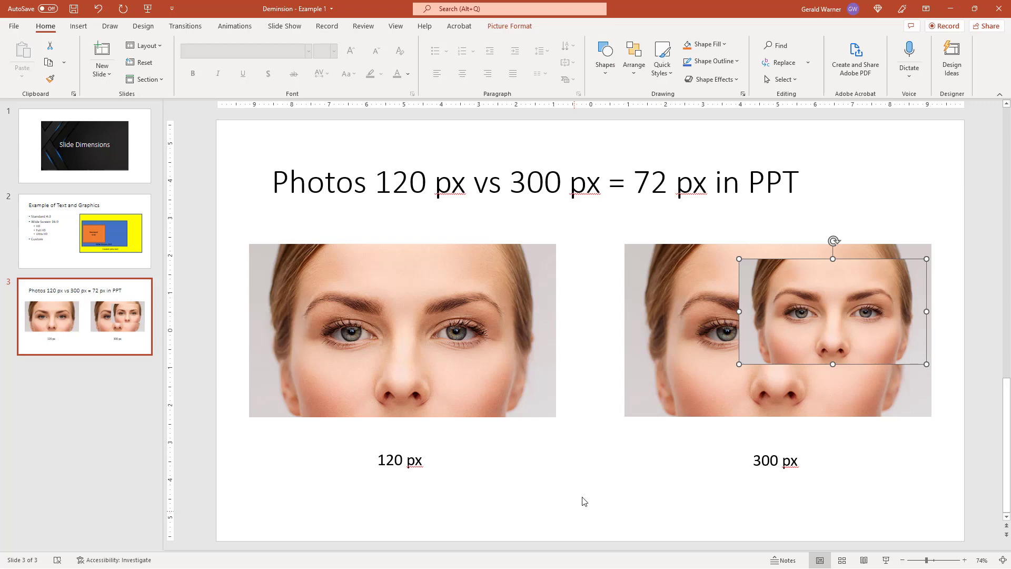
click(691, 482)
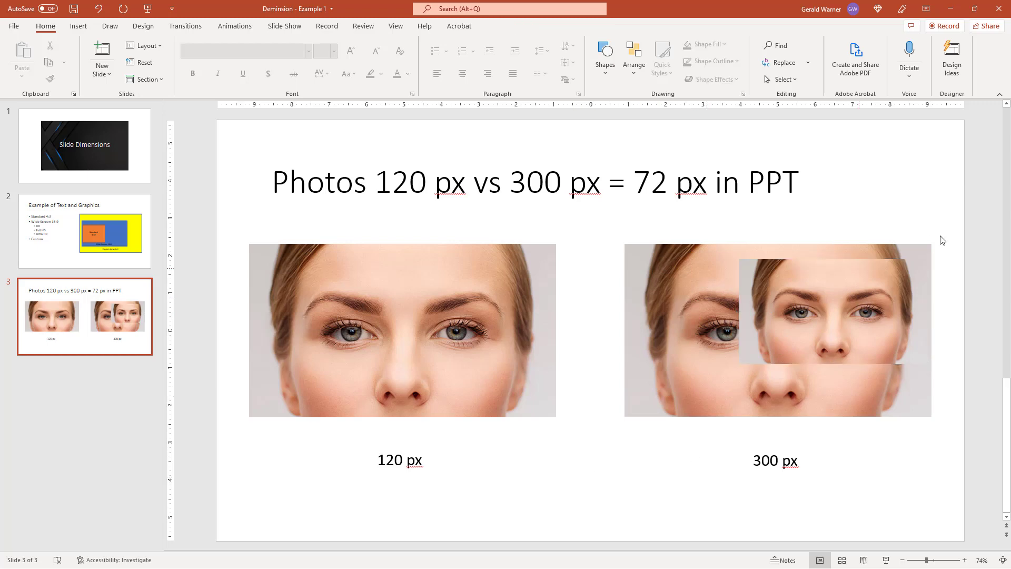